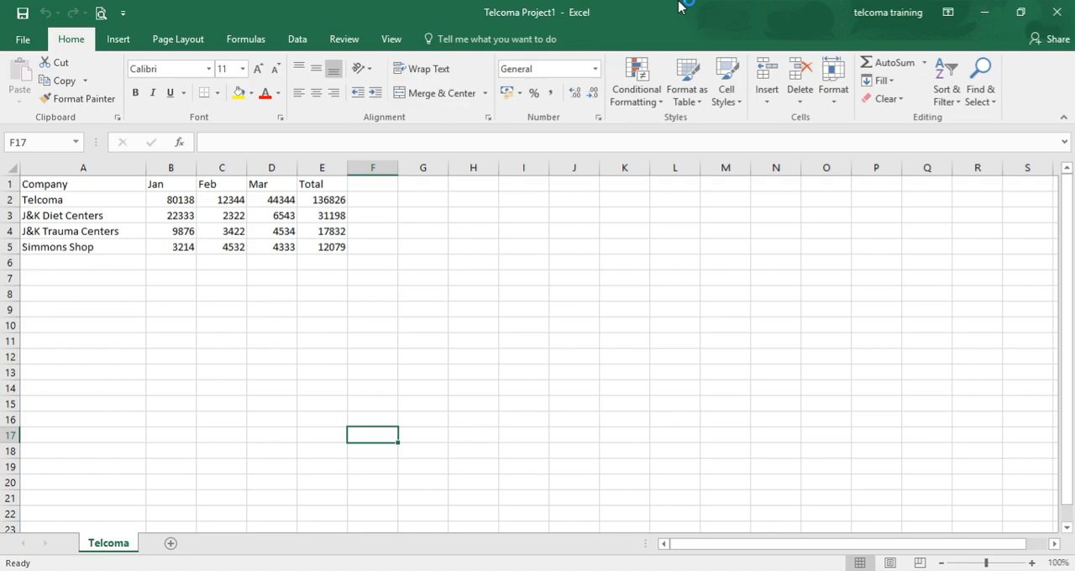
Step: Set the worksheet's page orientation to Landscape
left_click(177, 42)
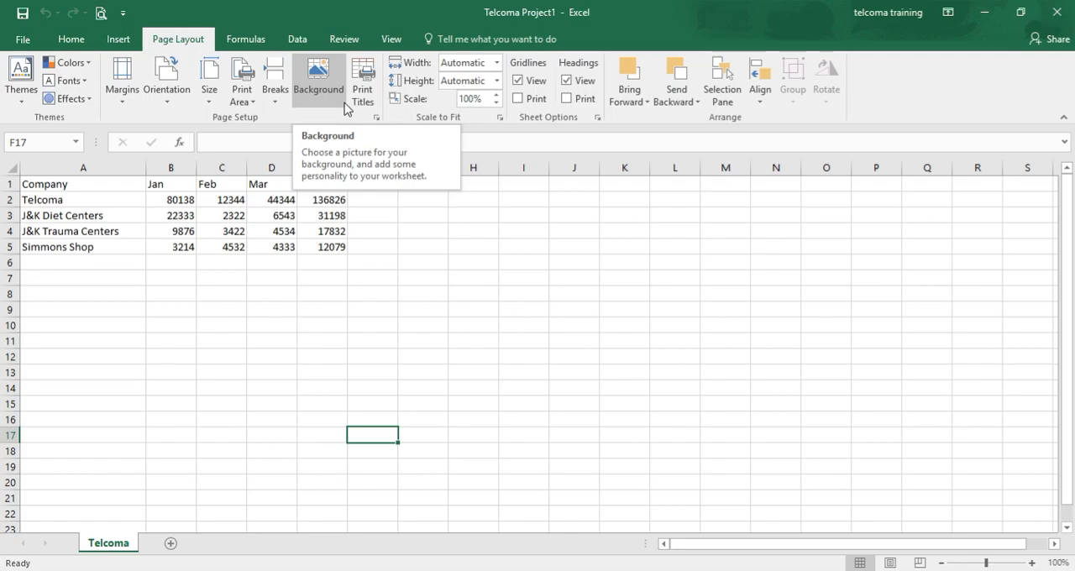
left_click(128, 105)
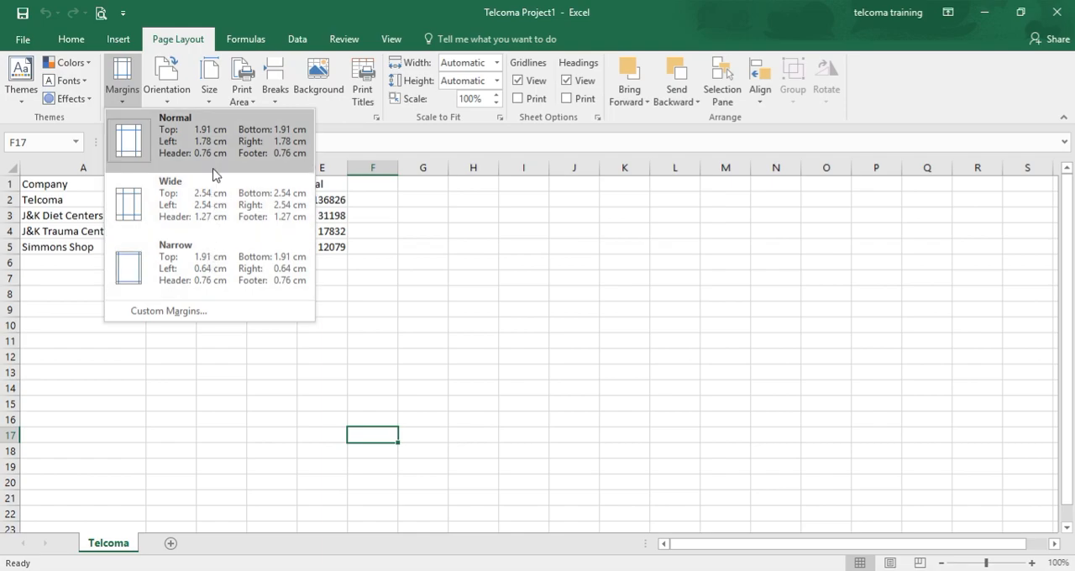
left_click(176, 106)
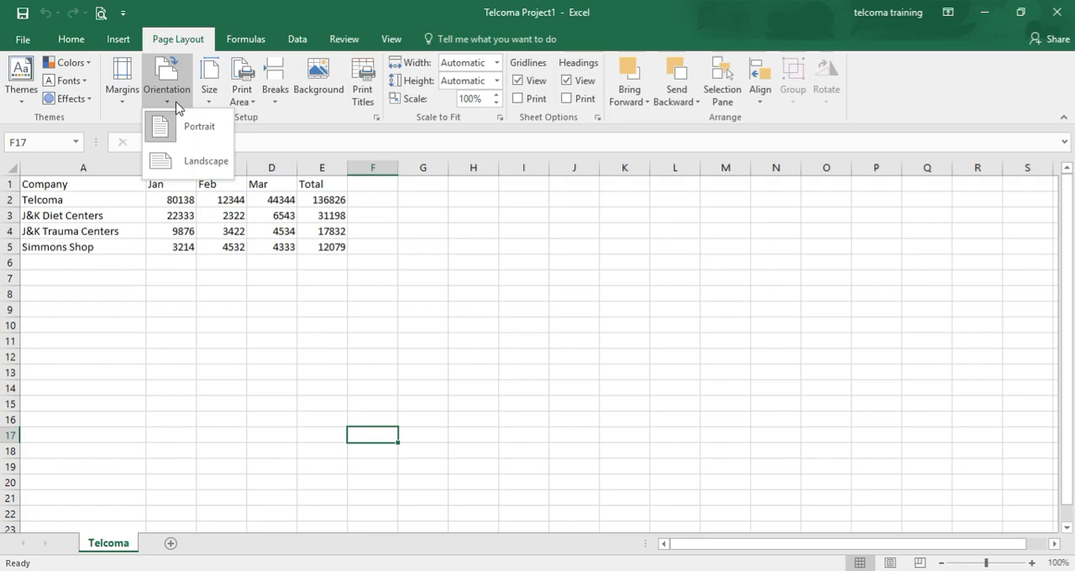
left_click(173, 167)
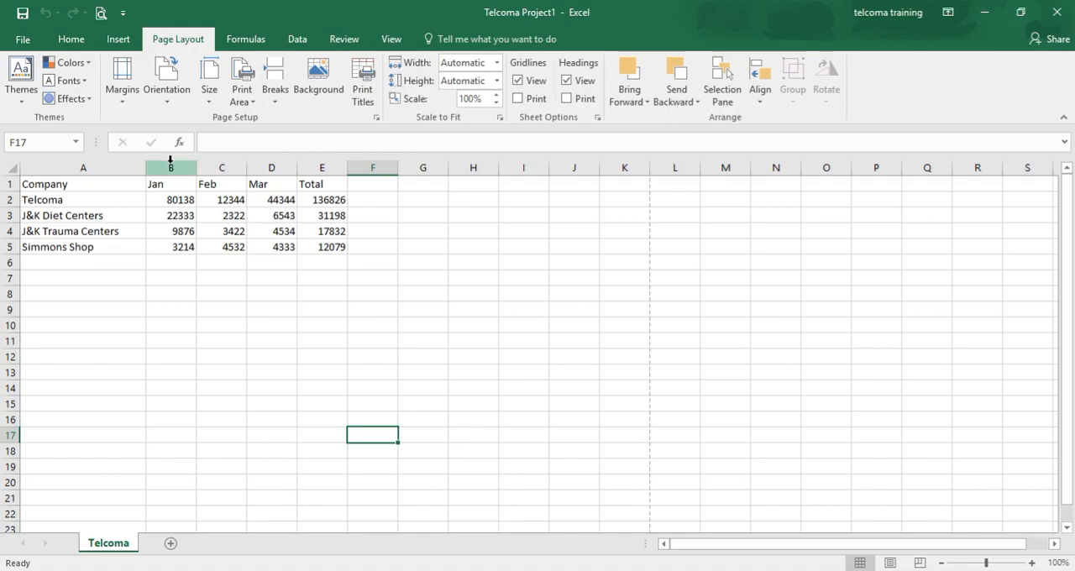
Step: Examine the options for orientation, paper size, print area, page breaks, background picture and print titles without changing any
left_click(168, 97)
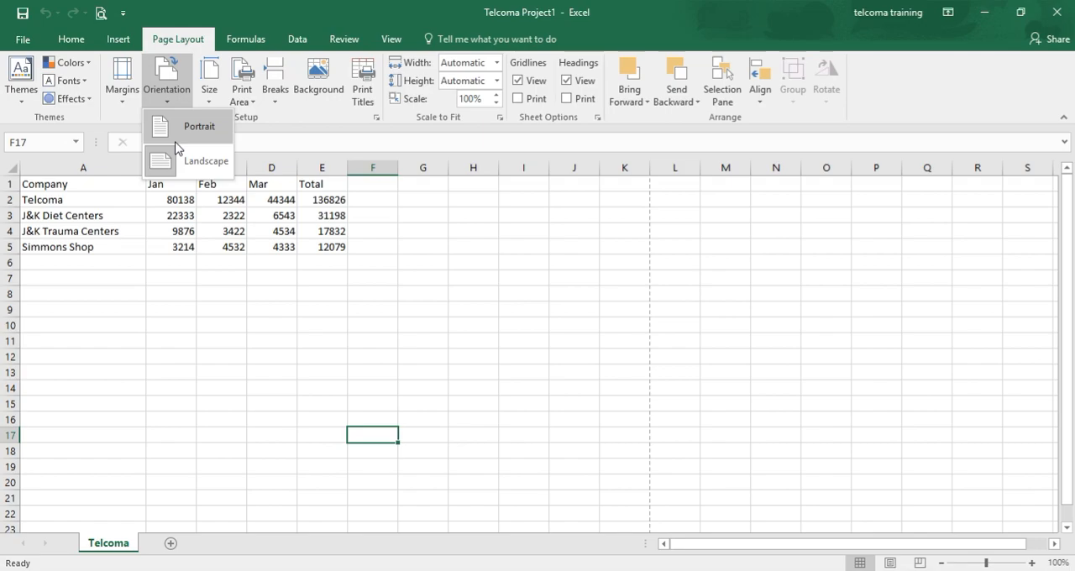
left_click(210, 101)
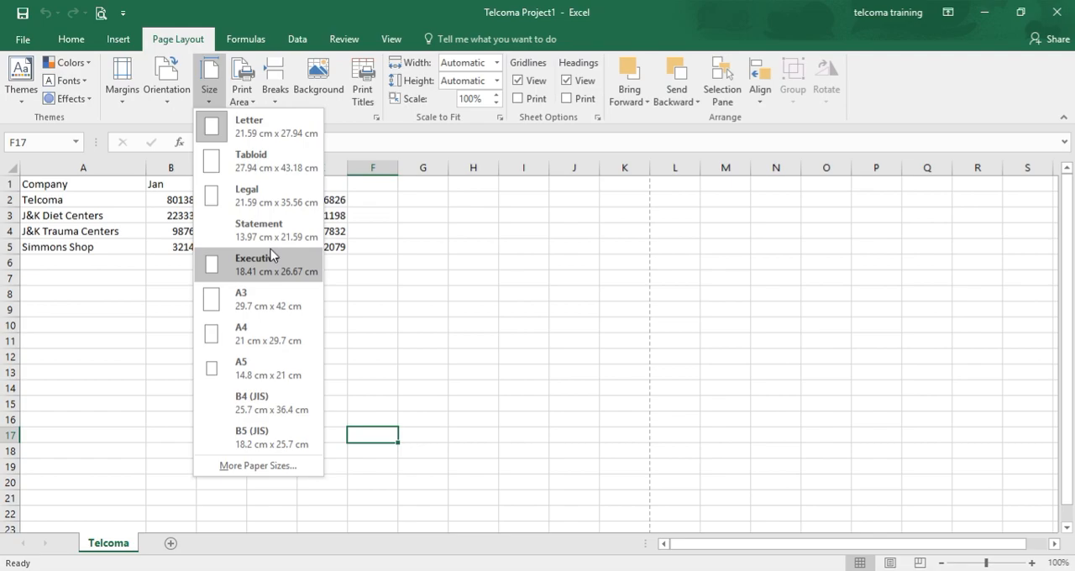
left_click(240, 100)
left_click(240, 100)
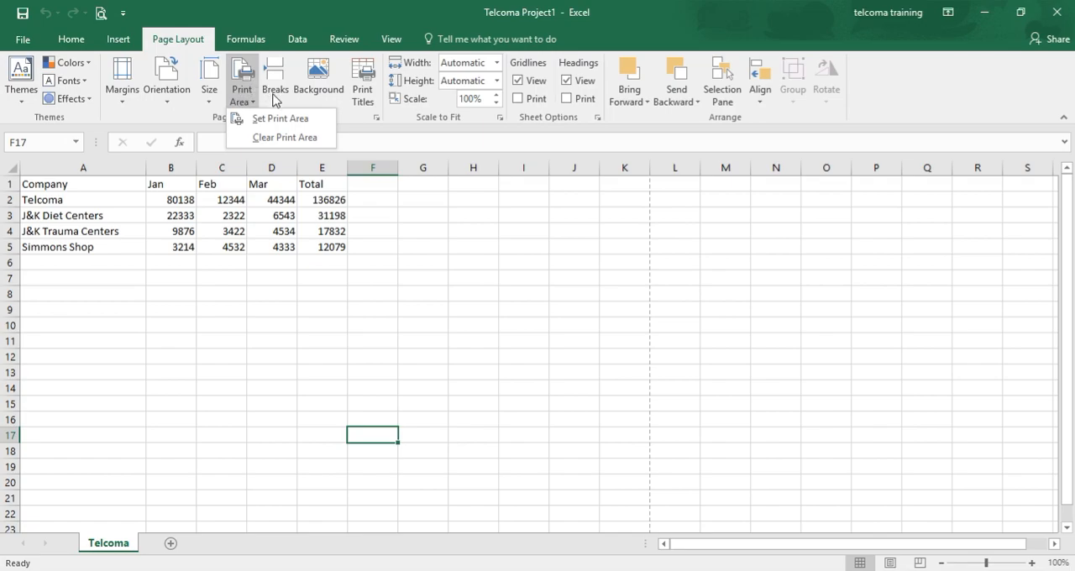
left_click(273, 93)
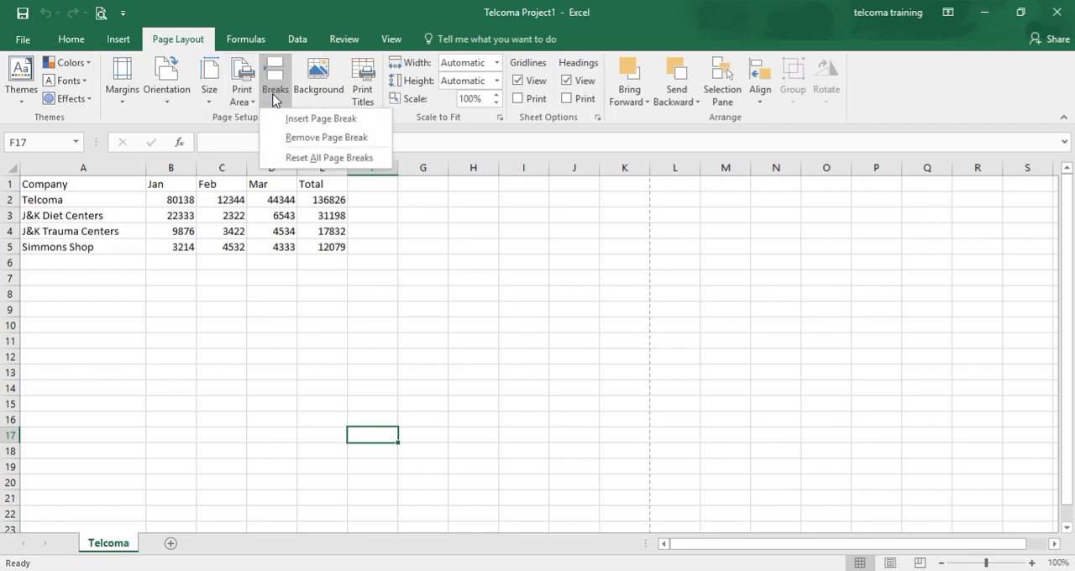
left_click(317, 92)
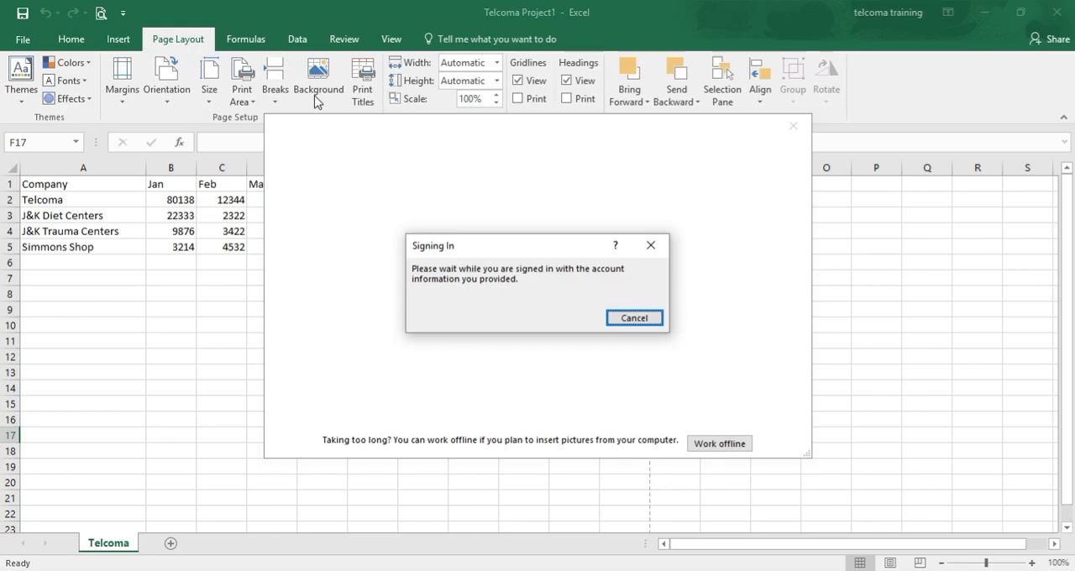
left_click(644, 321)
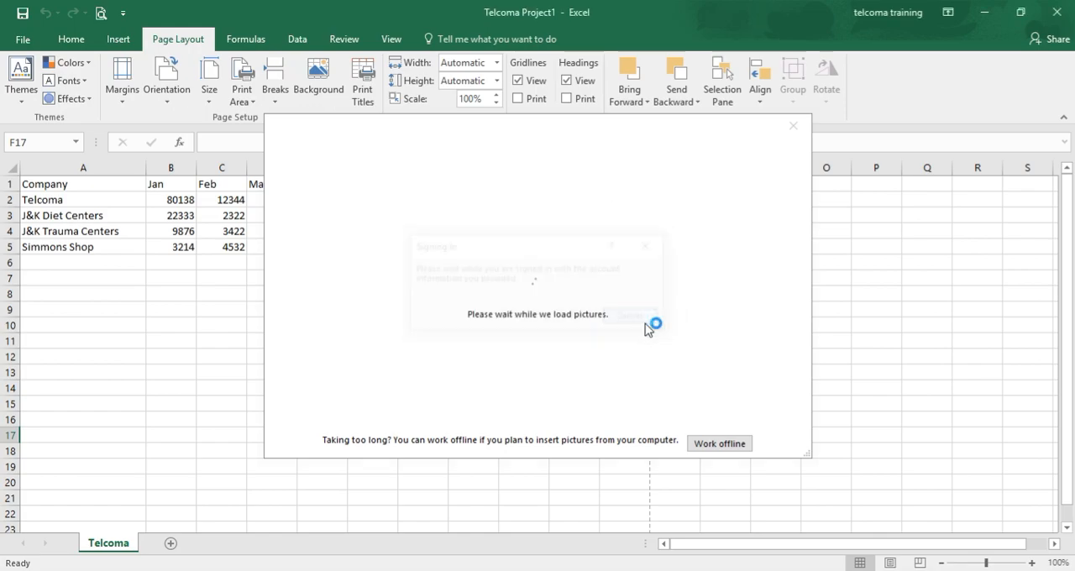
left_click(791, 128)
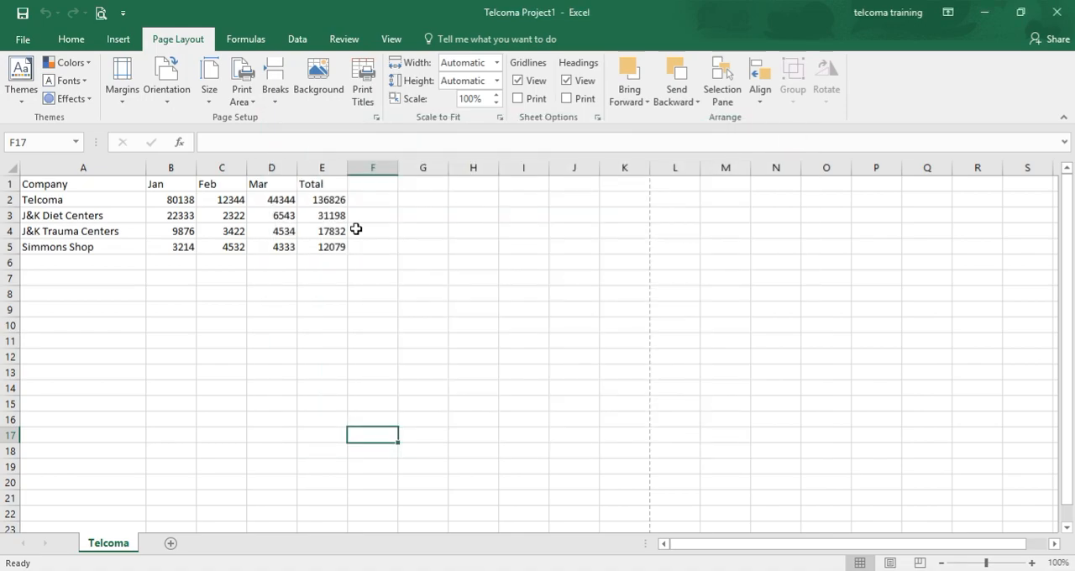
left_click(360, 106)
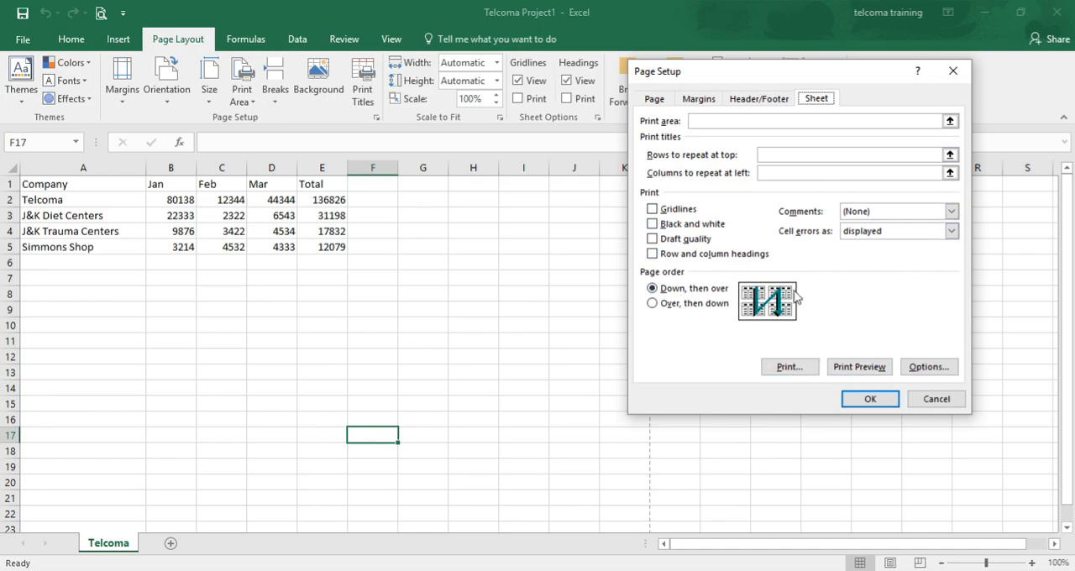
left_click(942, 400)
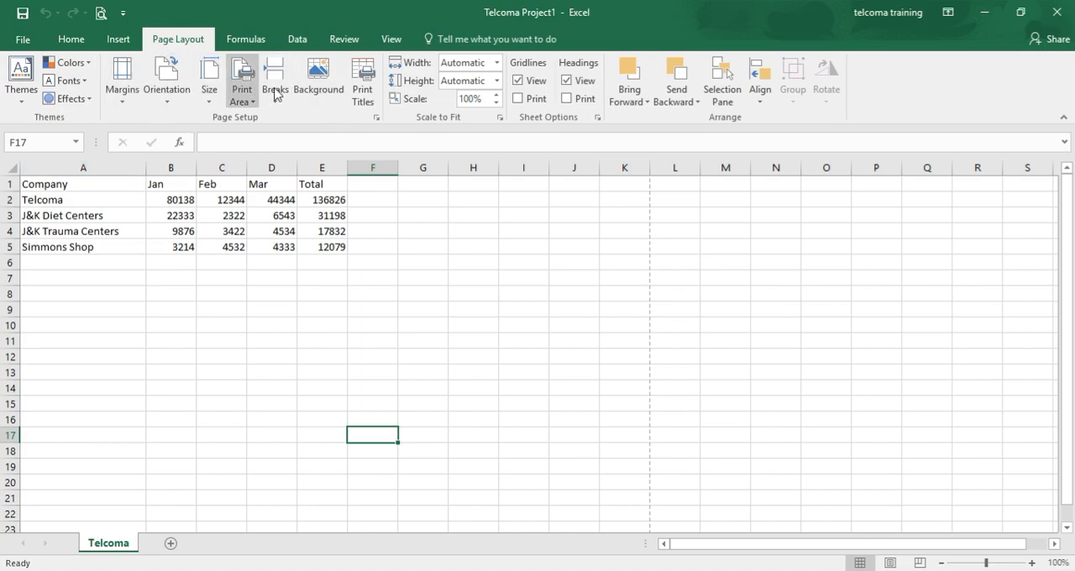
left_click(317, 80)
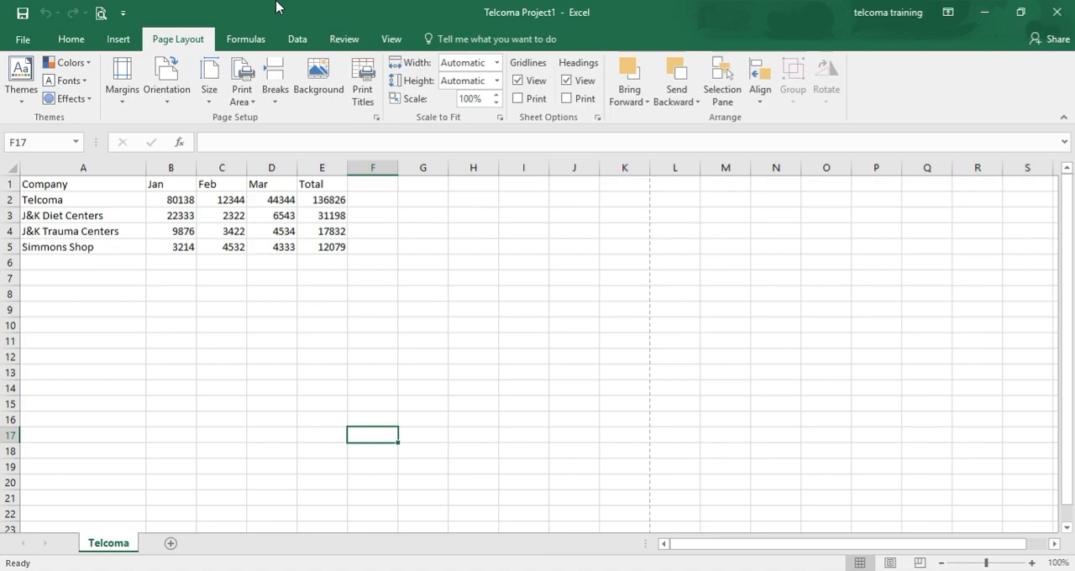
Step: Set a custom left page margin of 4.5 cm in the page setup
left_click(124, 97)
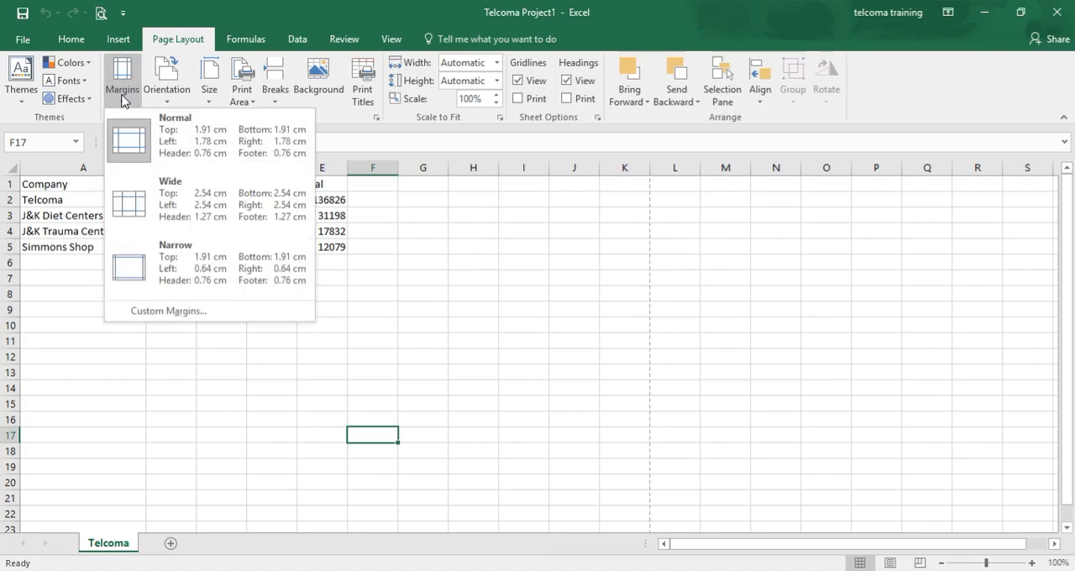
left_click(195, 312)
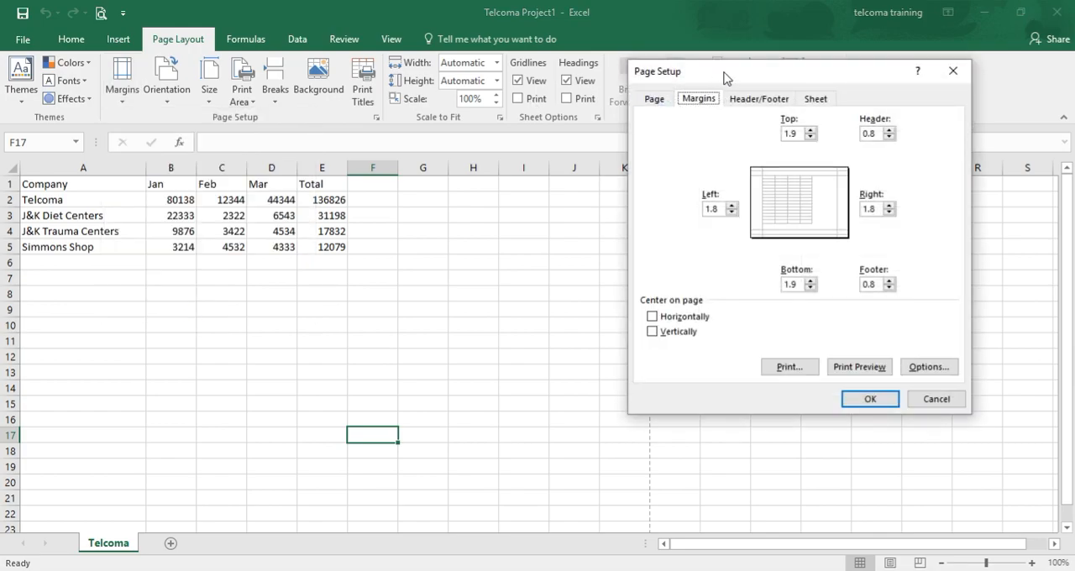
left_click_drag(725, 78, 517, 153)
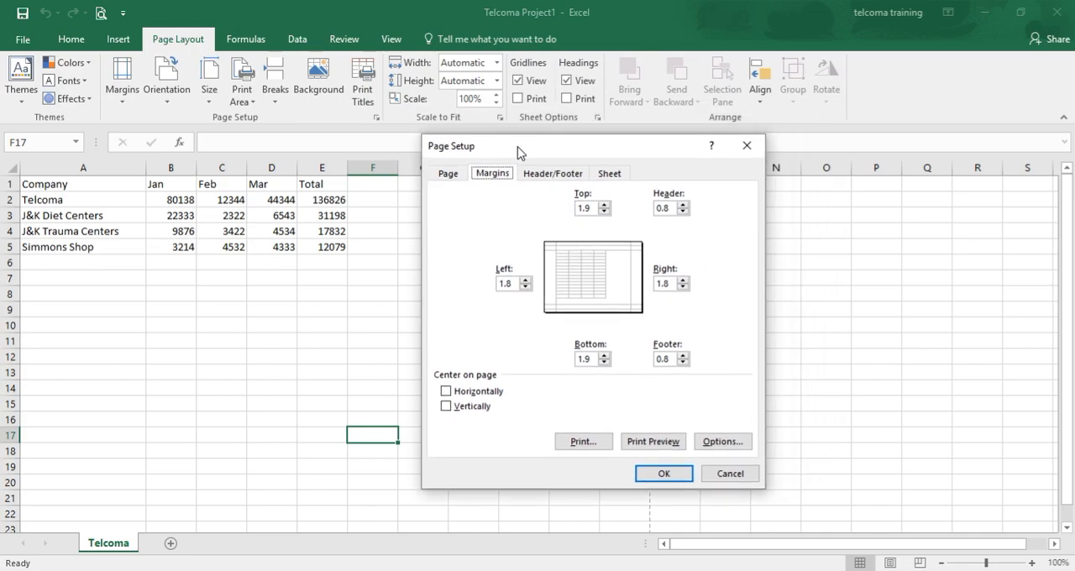
left_click(525, 287)
type("0")
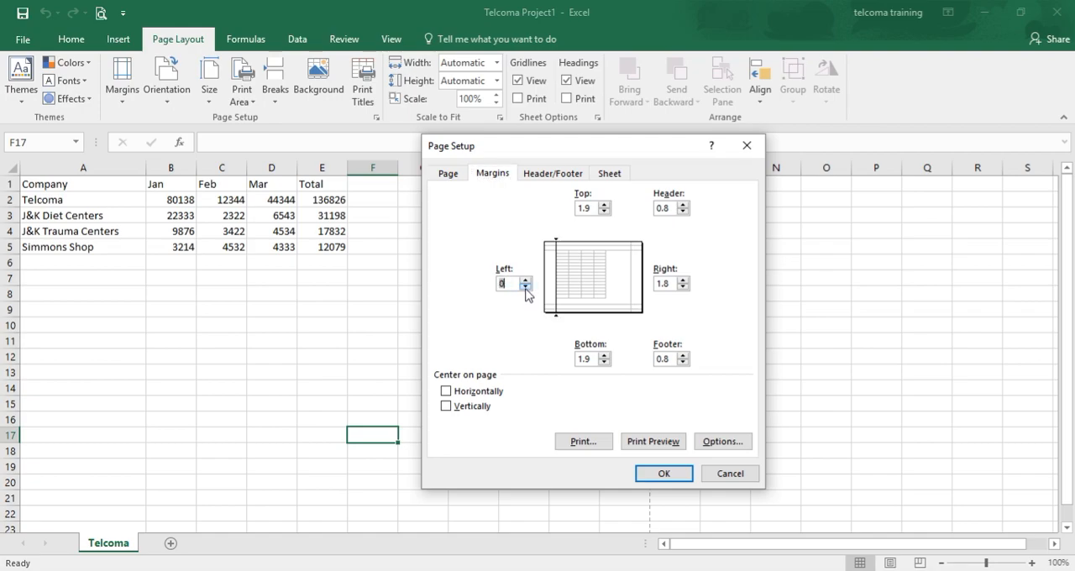
left_click(525, 281)
left_click(526, 280)
left_click(526, 281)
left_click(526, 280)
left_click(526, 281)
left_click(525, 281)
left_click(526, 281)
left_click(526, 280)
left_click(525, 280)
Step: Set the bottom margin to 0 and the top margin to 14.9, and check the result in the print preview
left_click(605, 363)
type("0")
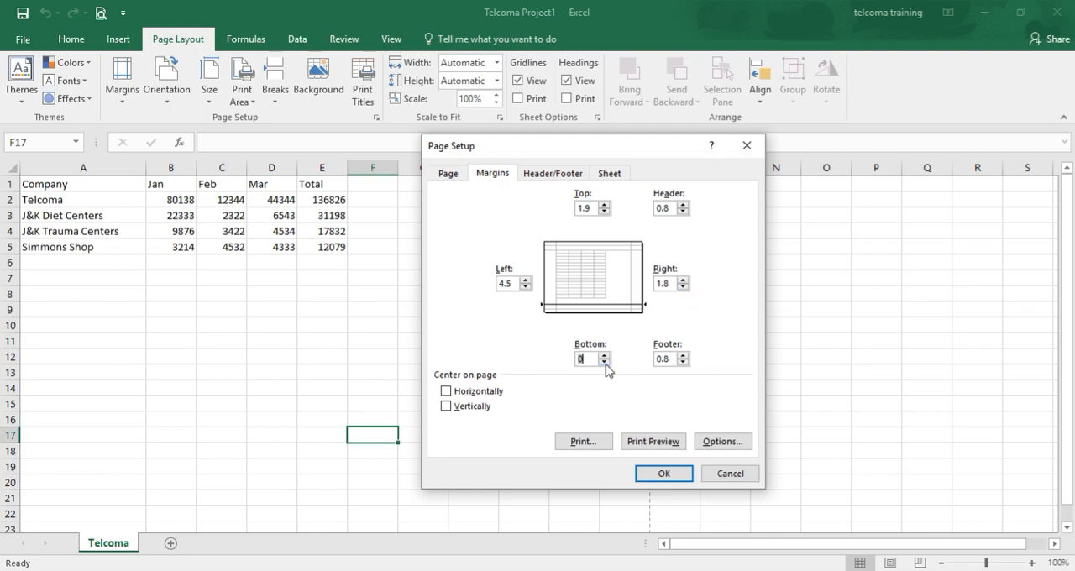
left_click(604, 204)
left_click(604, 205)
left_click(604, 205)
left_click(603, 205)
left_click(603, 205)
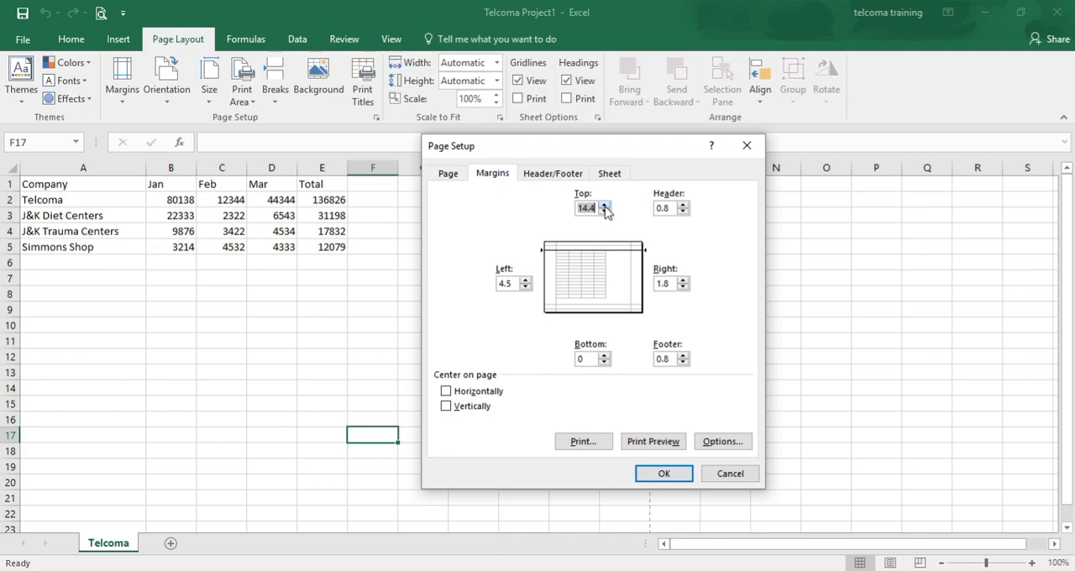
left_click(663, 444)
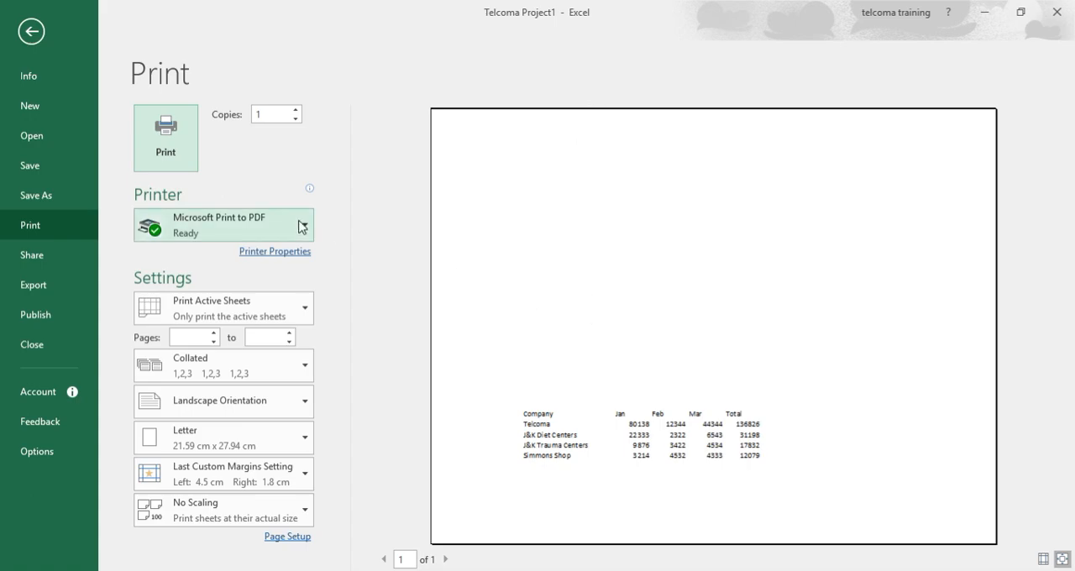
left_click(31, 34)
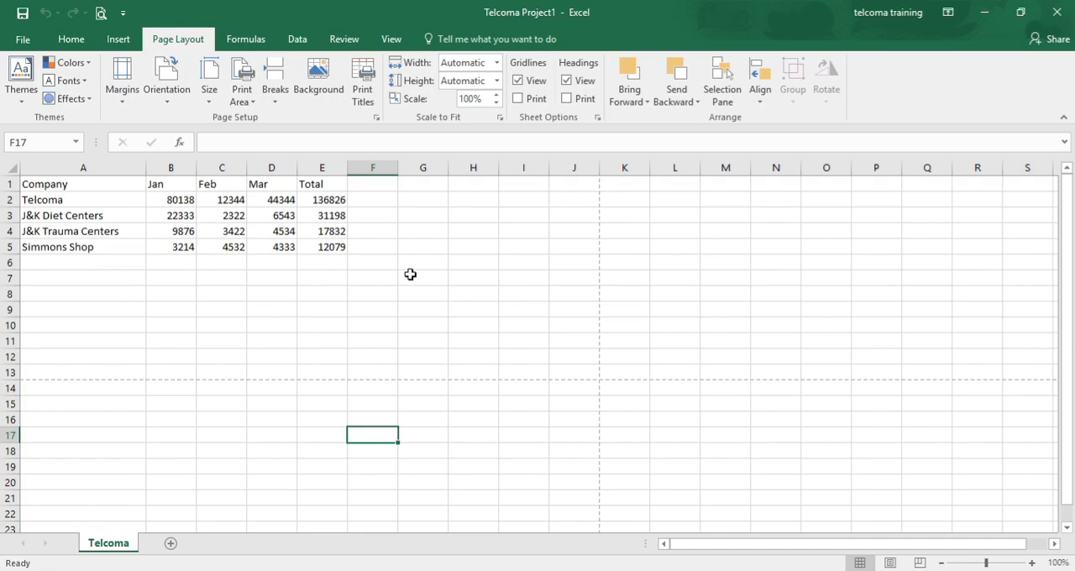
Step: Choose Landscape as the page orientation again and save the workbook
left_click(176, 104)
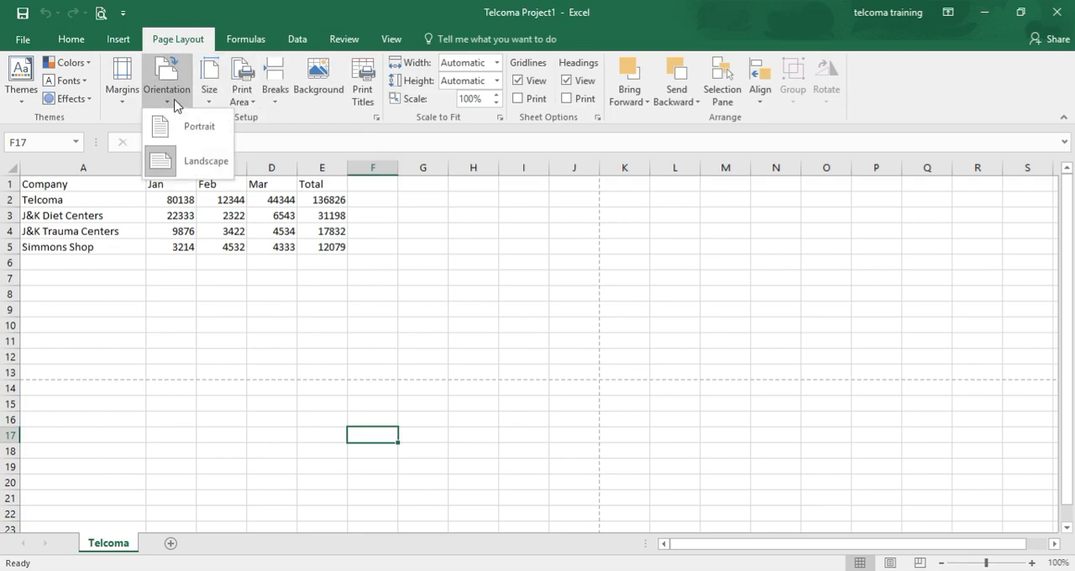
left_click(189, 162)
left_click(22, 13)
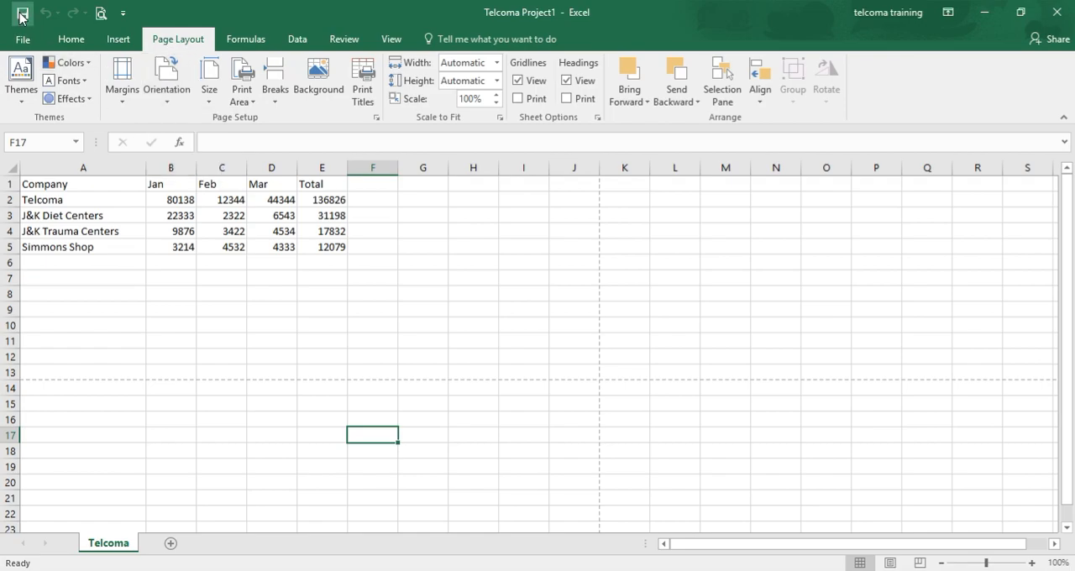
Step: Change the orientation to Portrait in the print settings and return to the worksheet
left_click(23, 42)
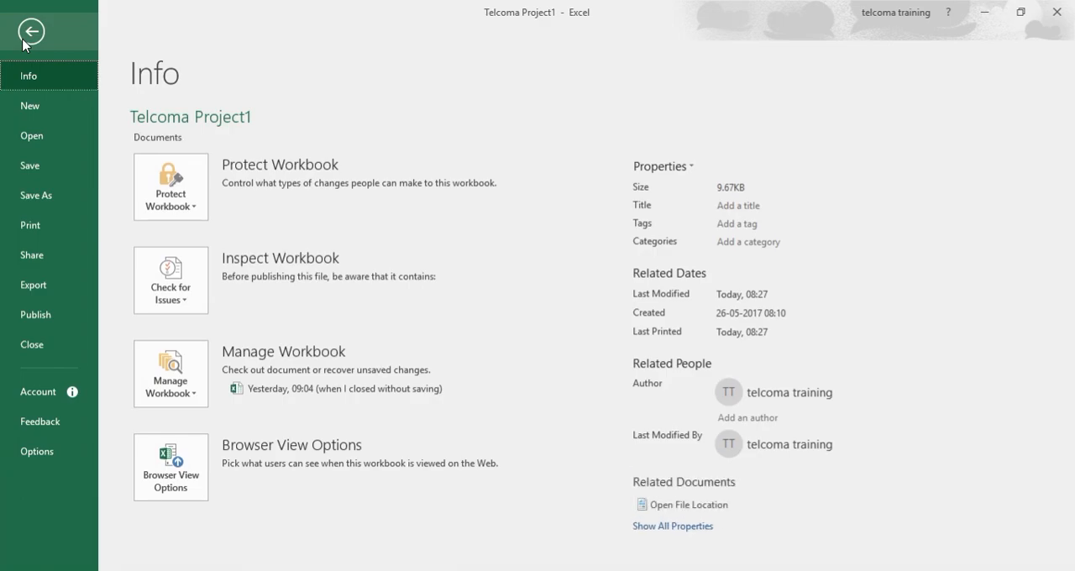
left_click(53, 227)
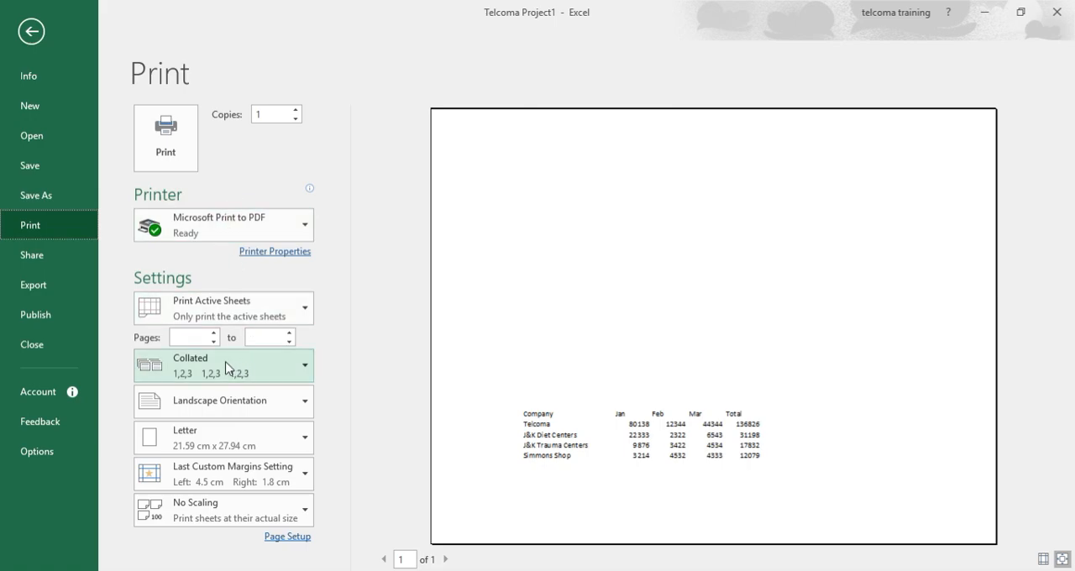
left_click(302, 401)
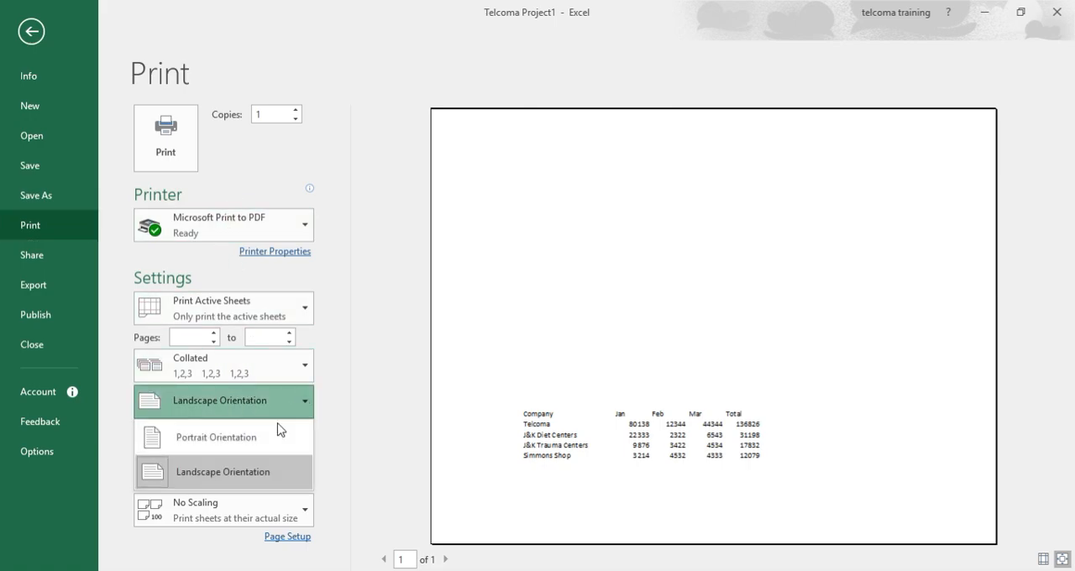
left_click(252, 472)
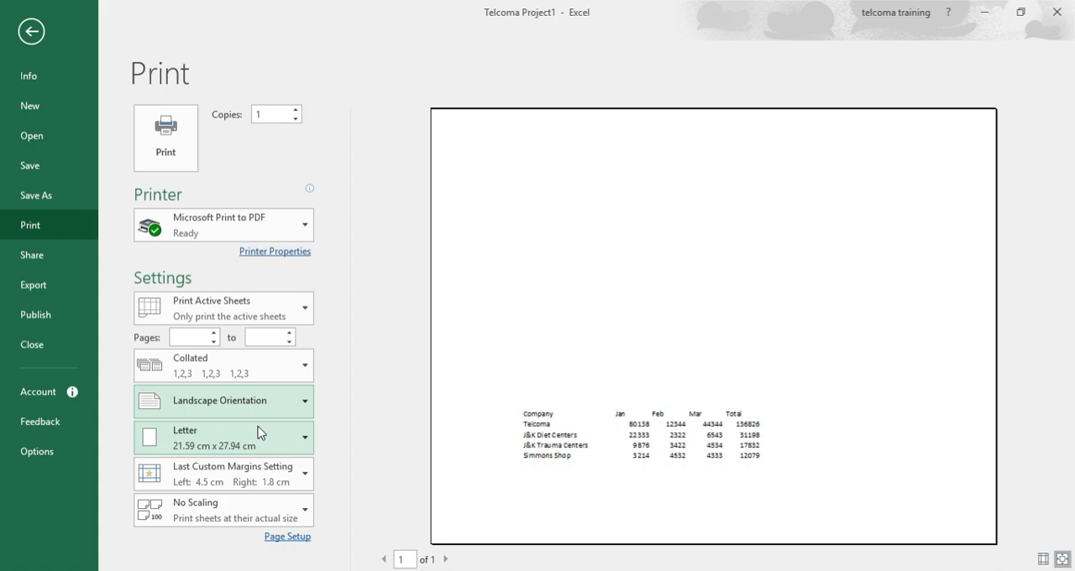
left_click(269, 405)
left_click(262, 433)
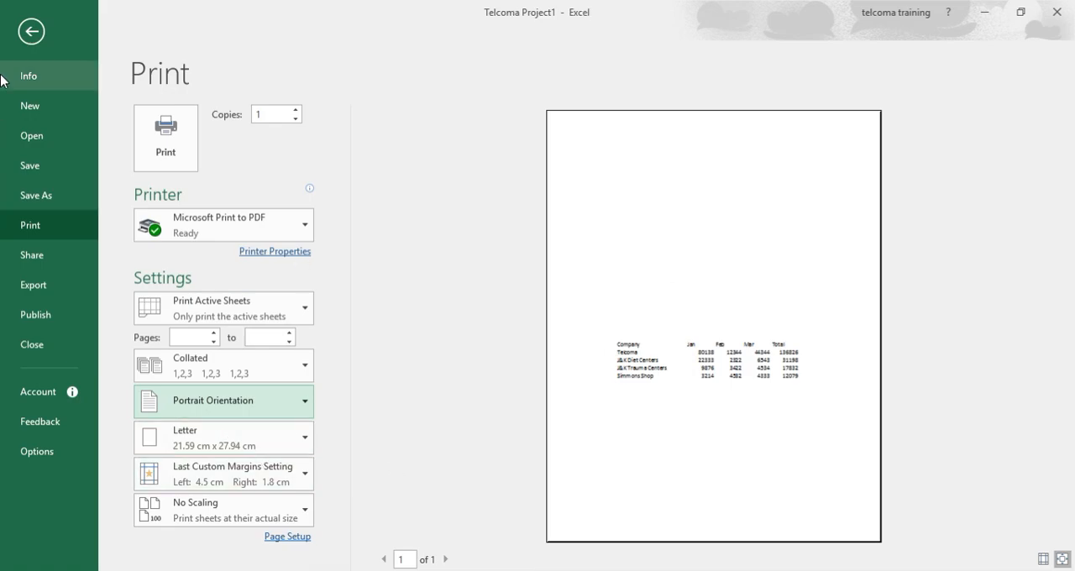
left_click(23, 38)
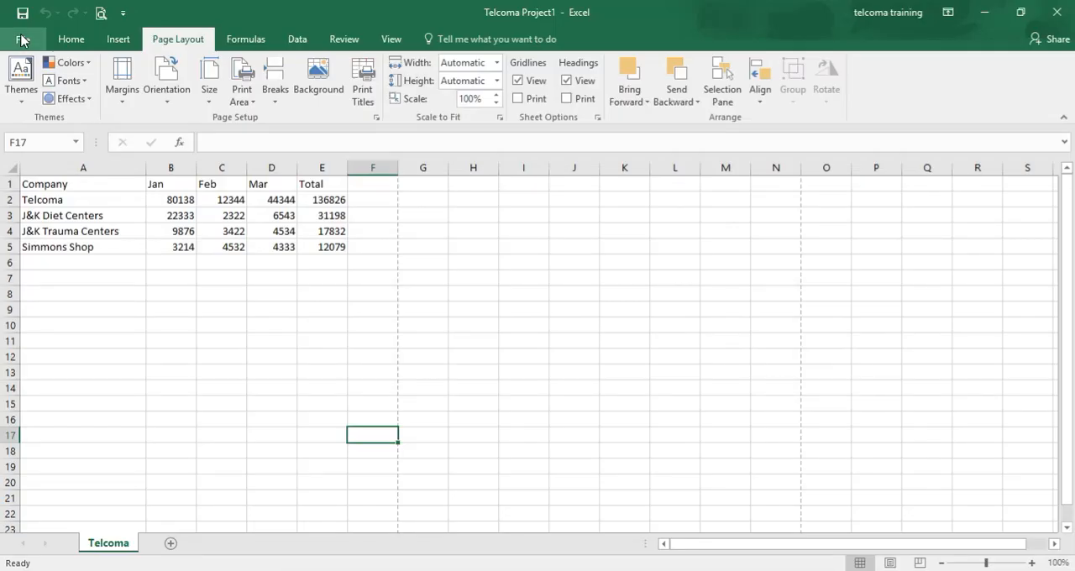